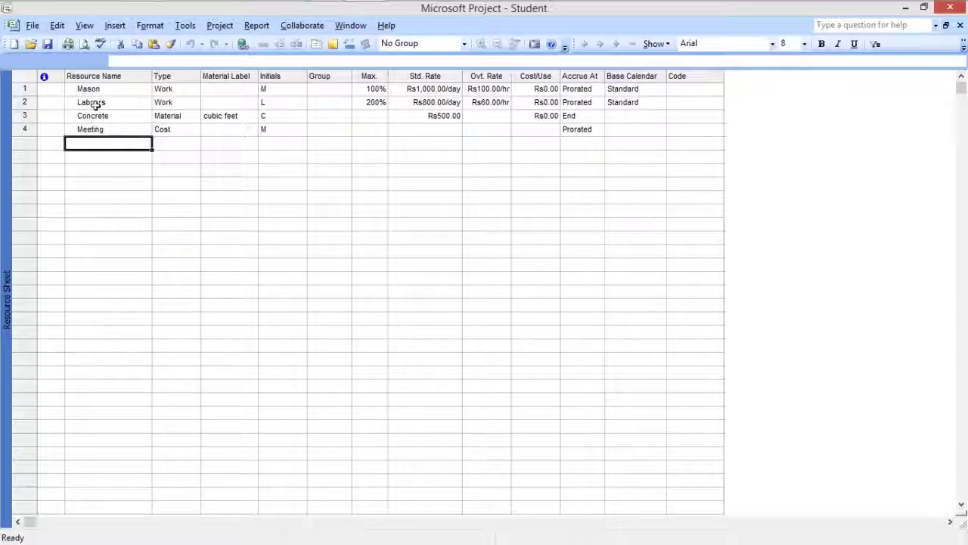
- Review the resource sheet entries for Mason, Labours, Concrete and Meeting, checking their types, maximum units, rates and material label
drag(82, 89, 639, 133)
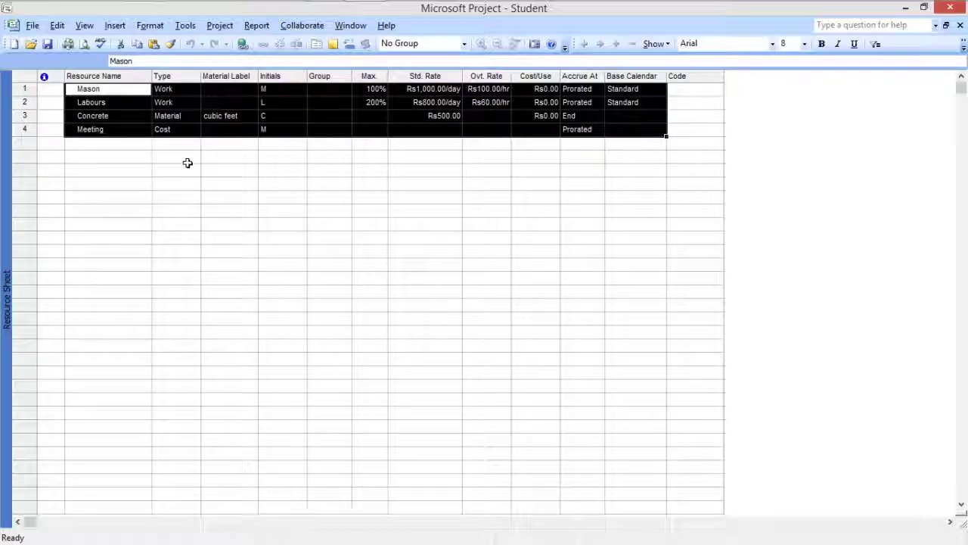
click(129, 143)
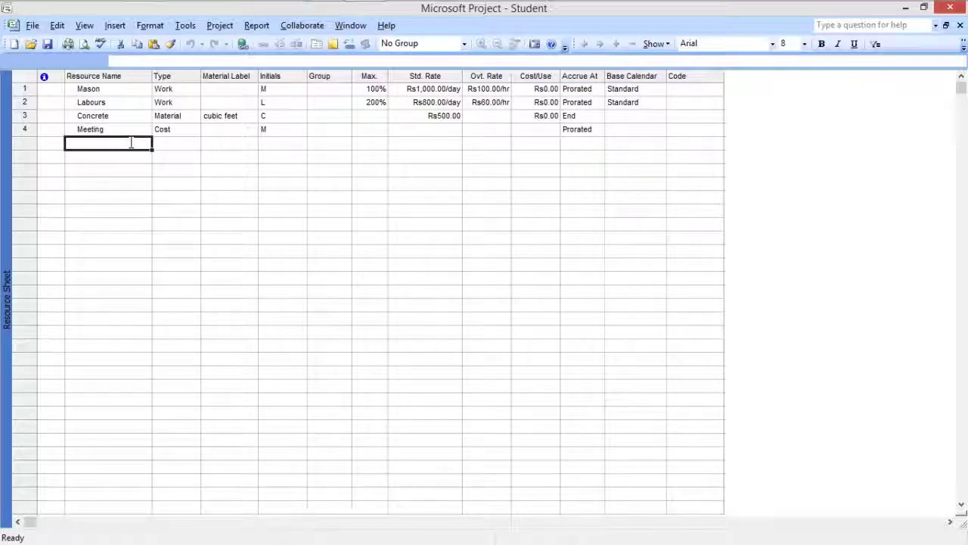
click(120, 88)
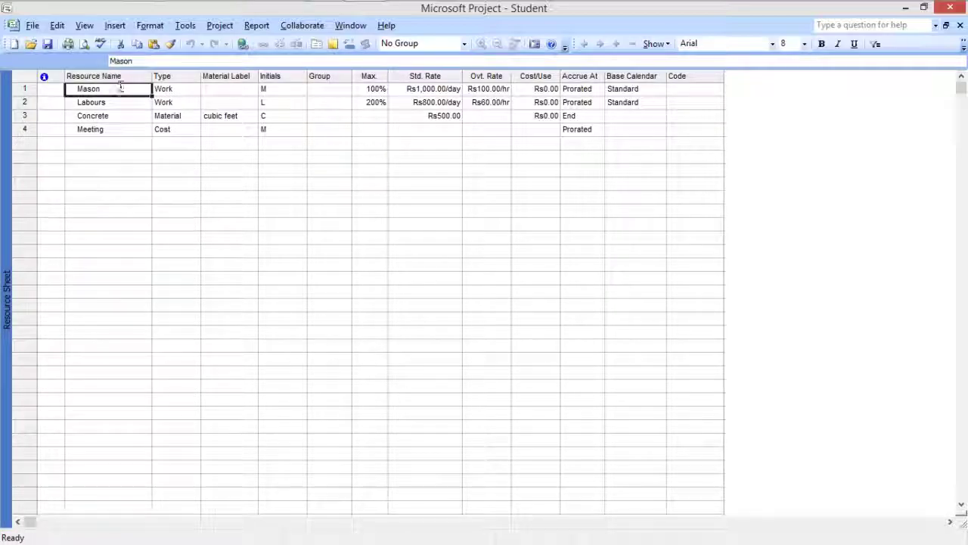
click(368, 89)
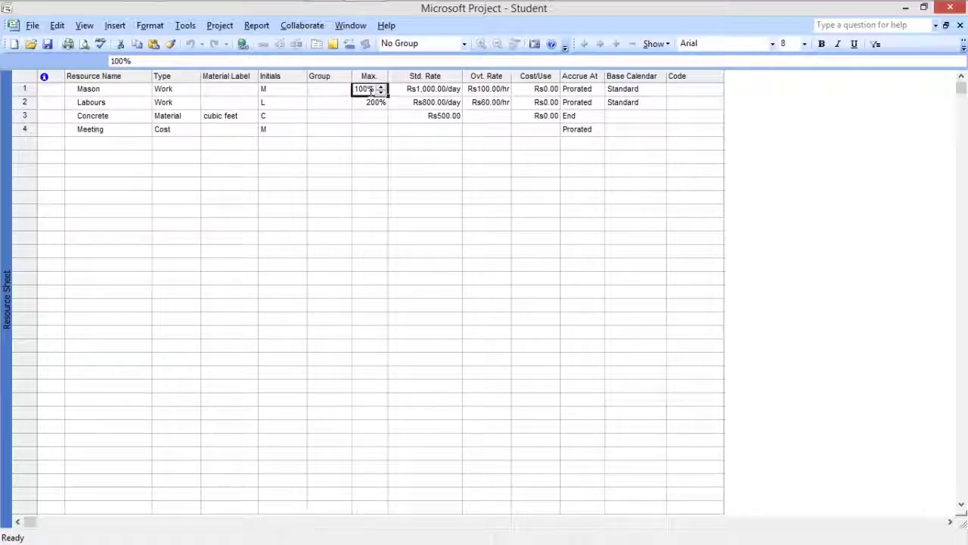
click(429, 91)
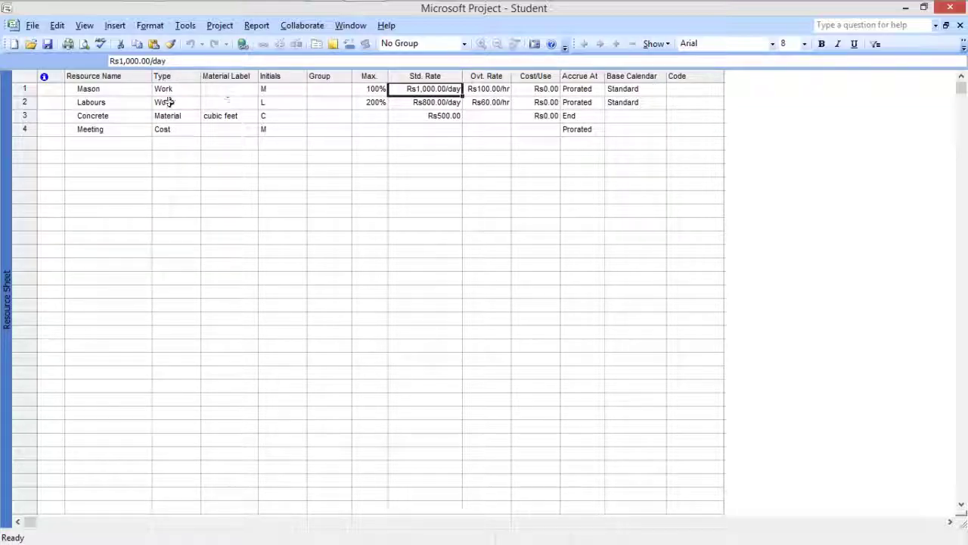
click(137, 103)
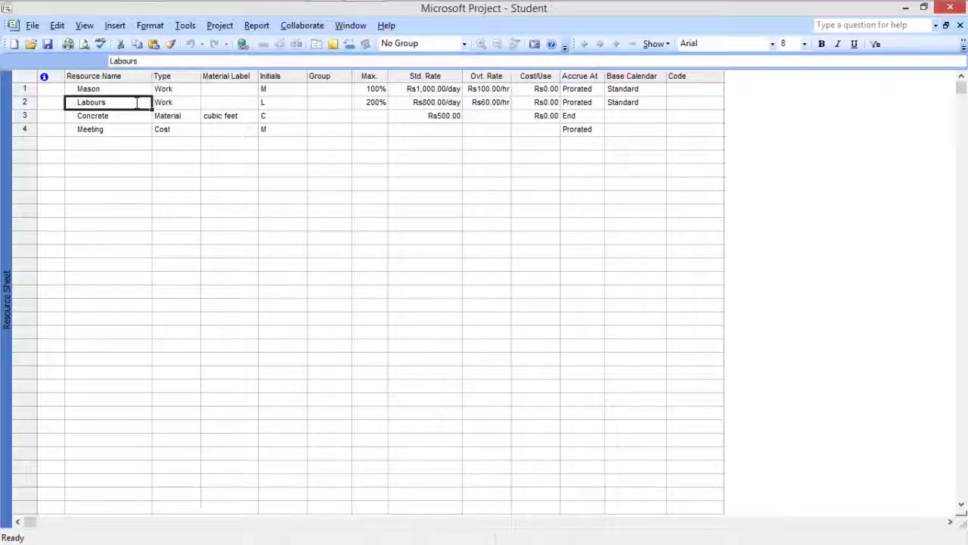
click(364, 103)
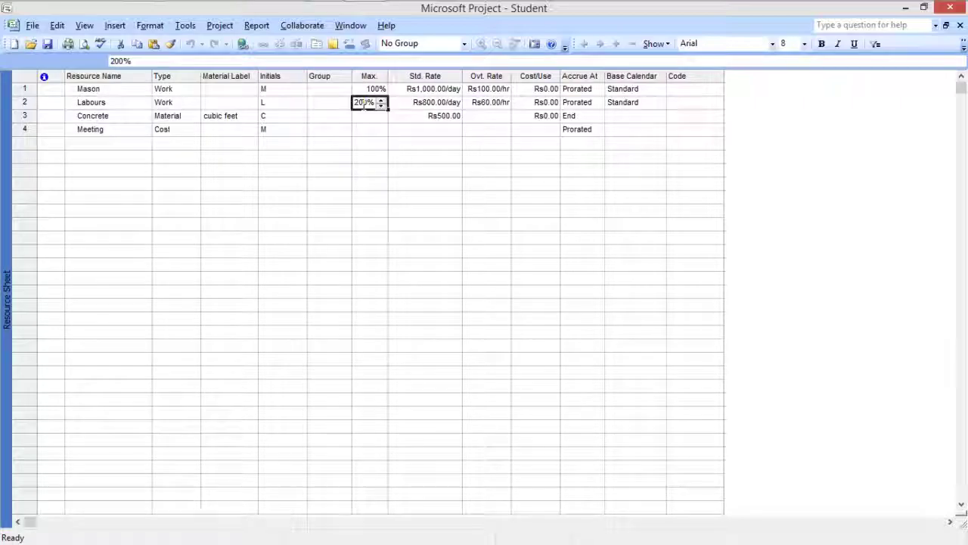
click(110, 120)
click(231, 119)
click(116, 132)
click(165, 132)
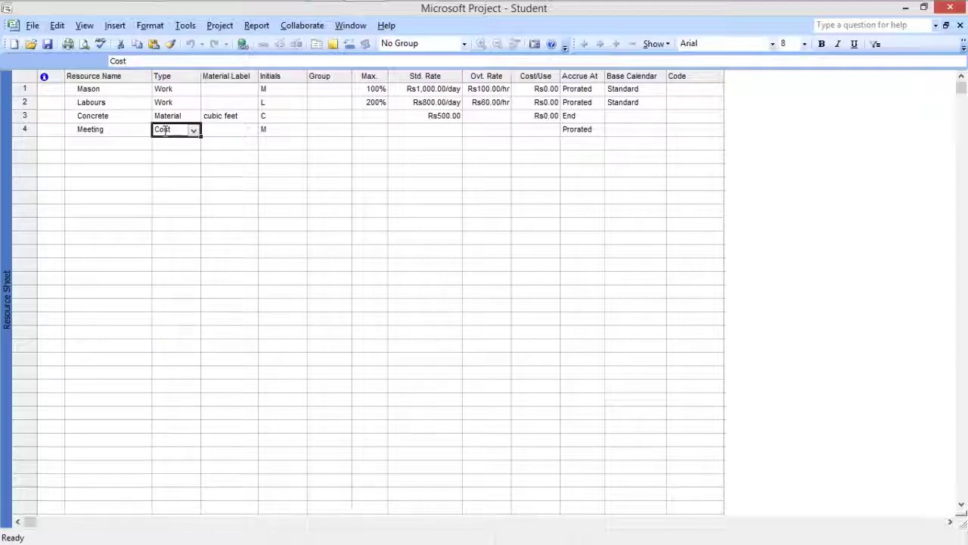
- Switch from the resource sheet to the Gantt Chart, and apply the Task Form view from the full list of views
click(83, 27)
click(80, 56)
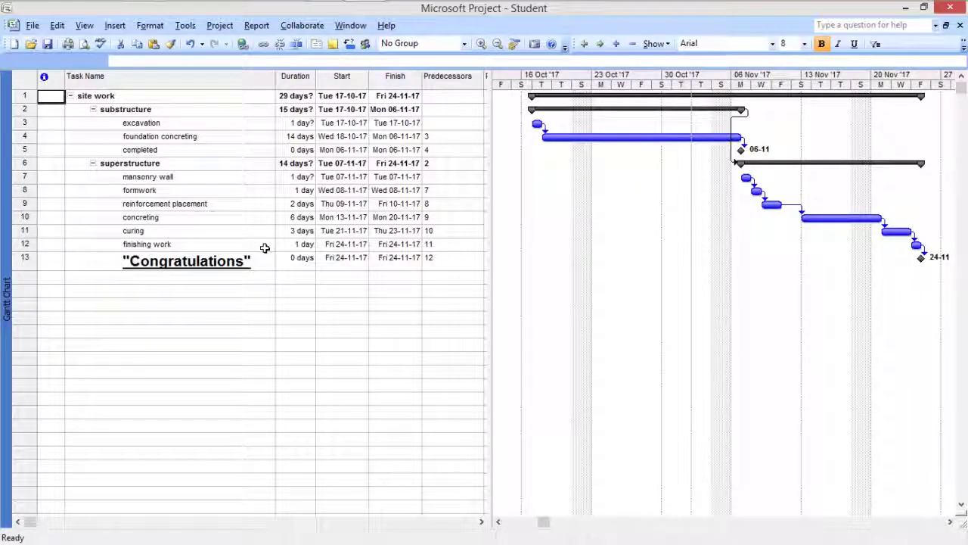
click(83, 26)
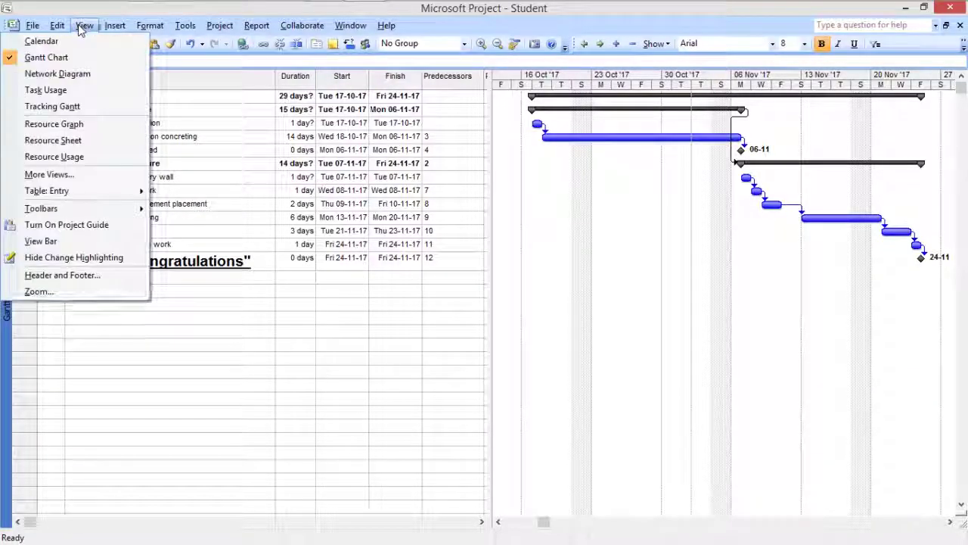
click(87, 174)
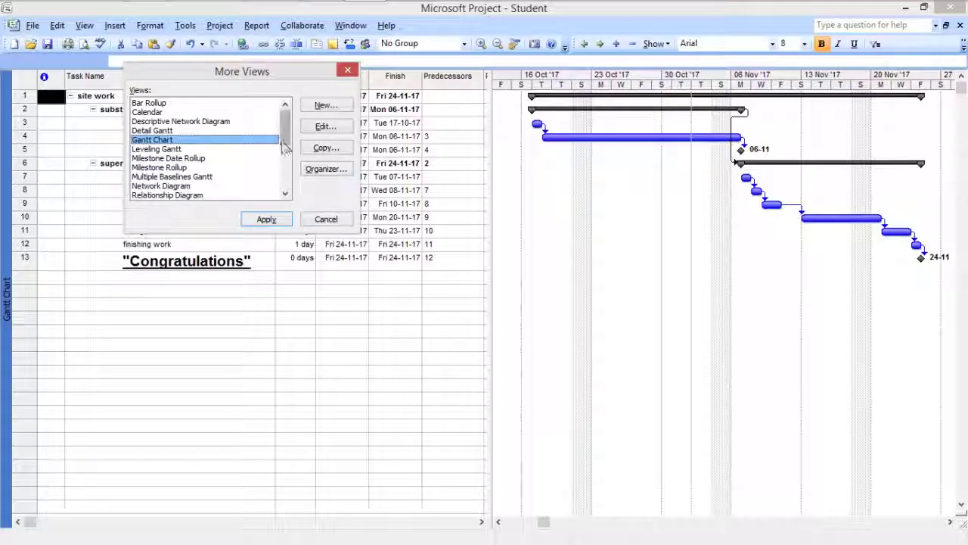
drag(285, 143, 283, 185)
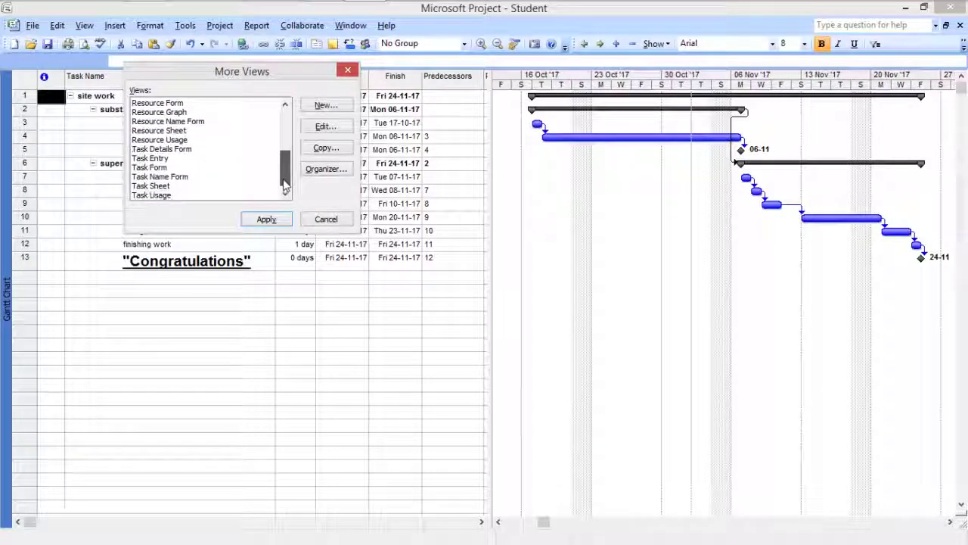
click(182, 167)
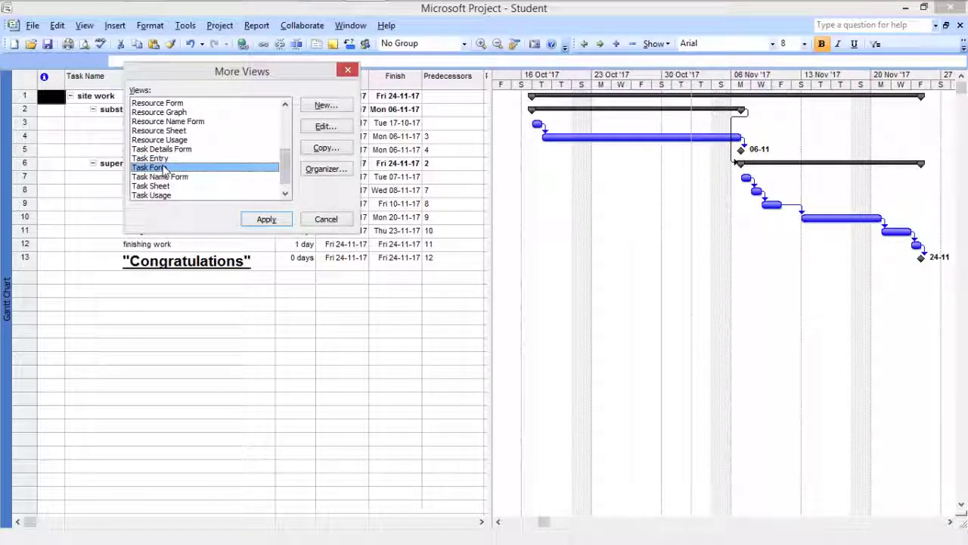
click(258, 225)
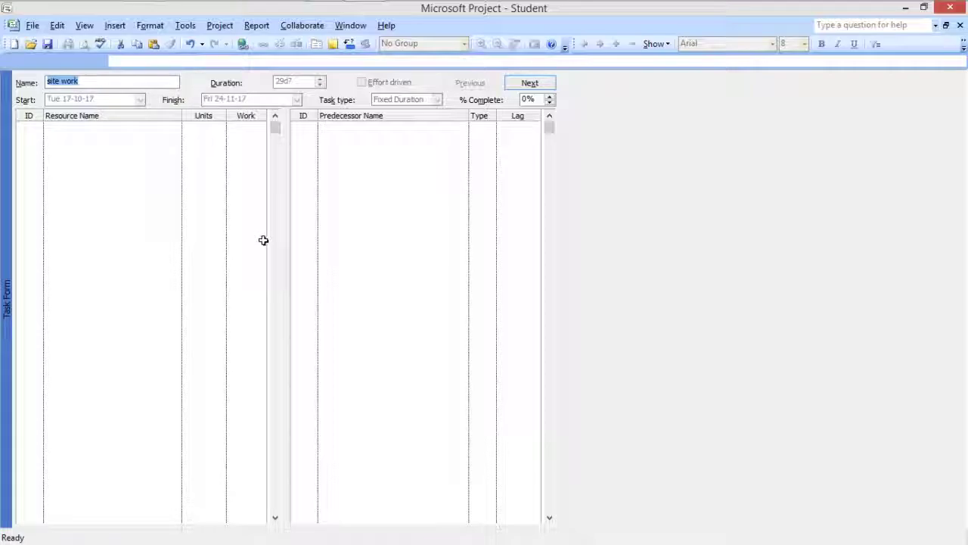
- Split the window and show the Gantt Chart in the upper pane above the Task Form
click(348, 26)
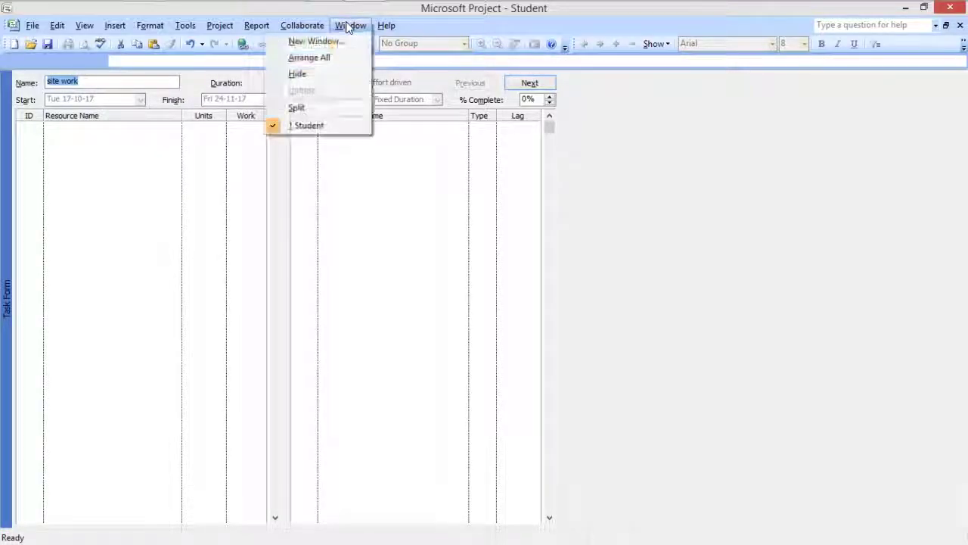
click(326, 110)
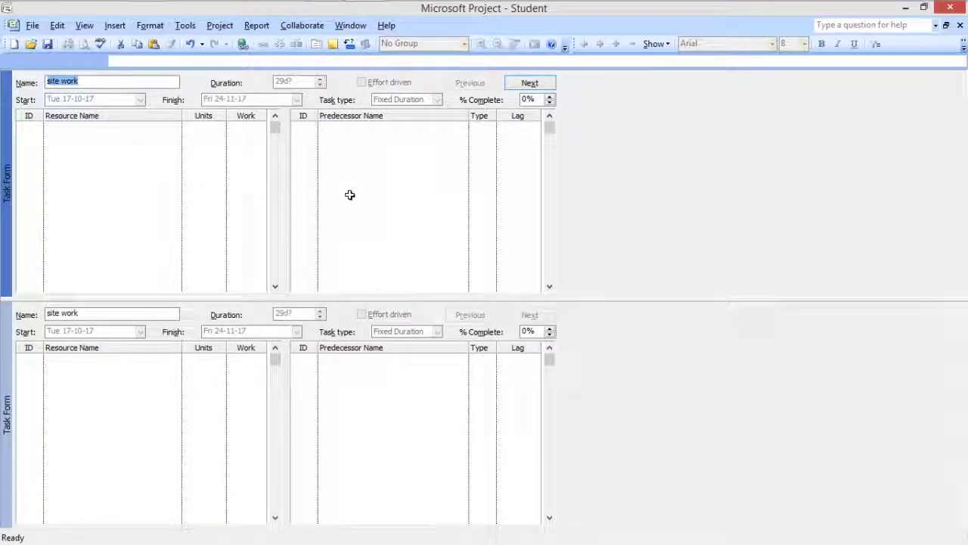
click(177, 173)
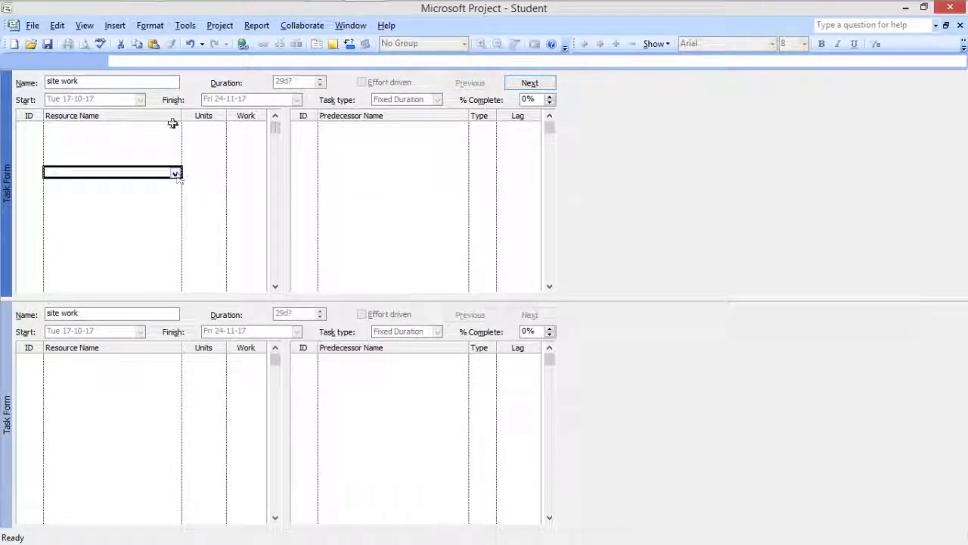
click(85, 29)
click(76, 58)
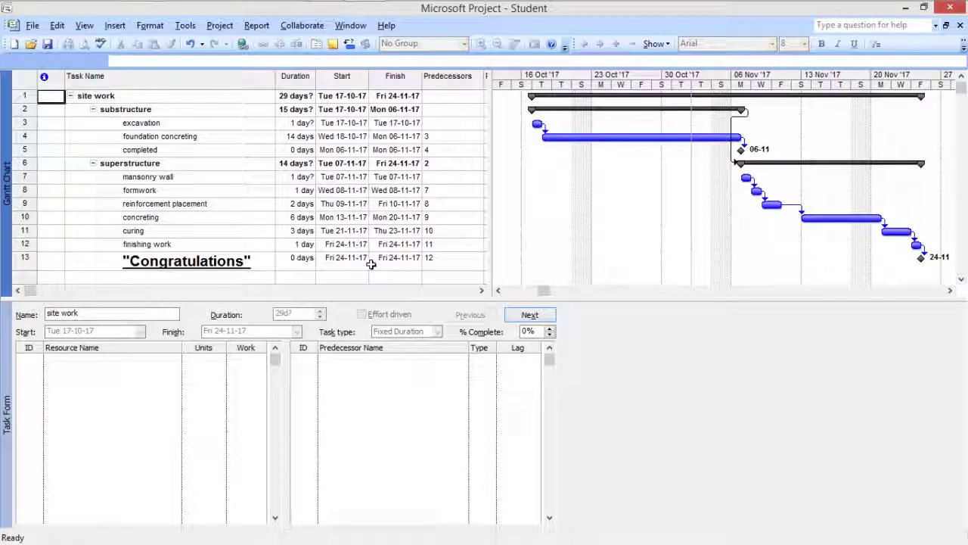
click(381, 401)
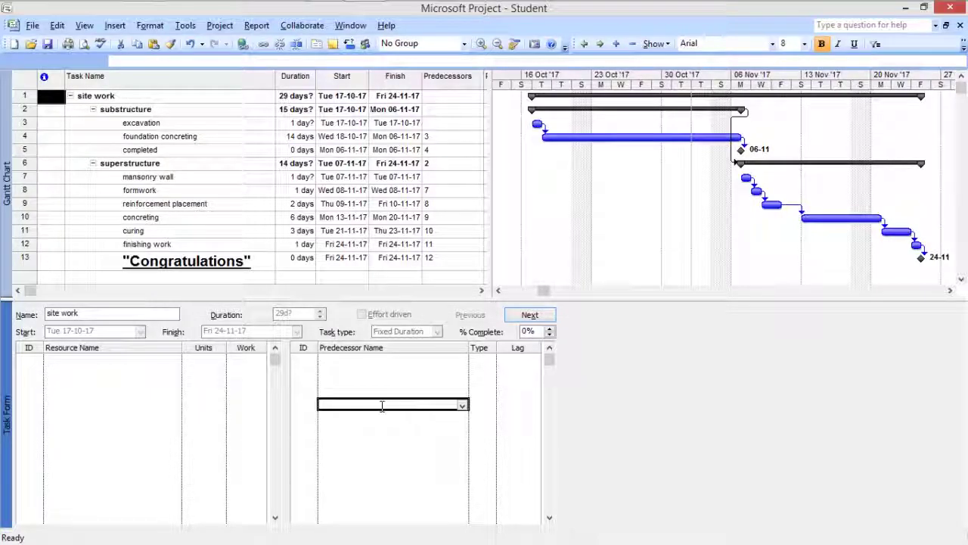
- Assign the Labours resource to the excavation task at 100% units
click(140, 124)
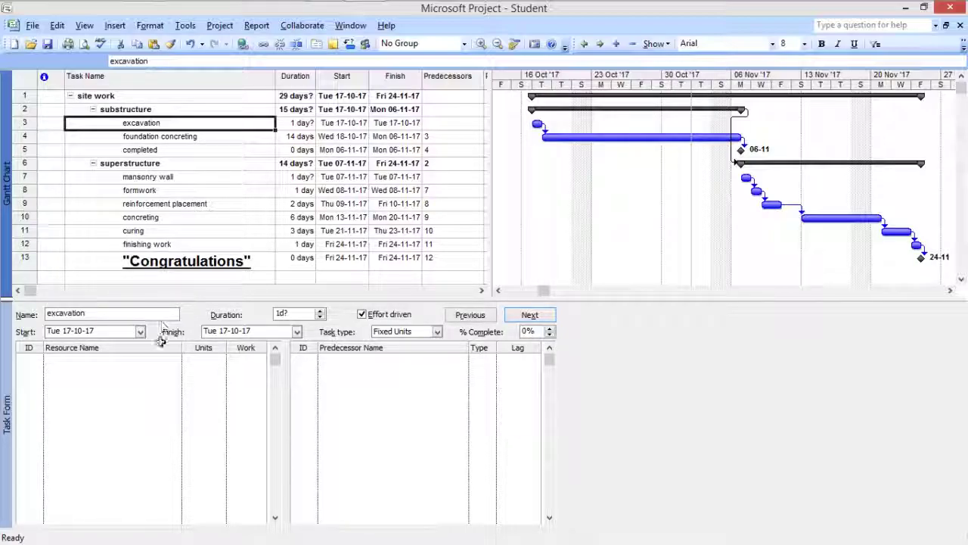
click(164, 359)
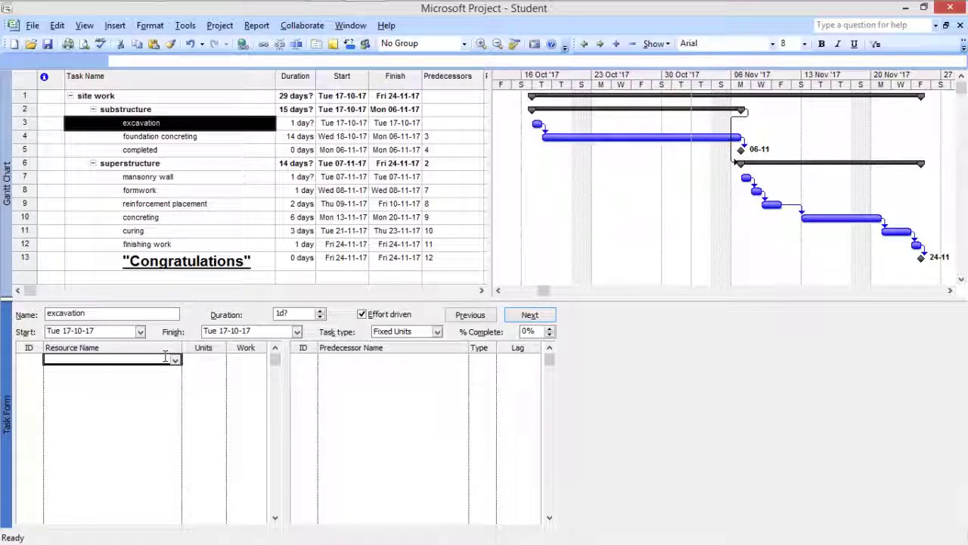
click(175, 360)
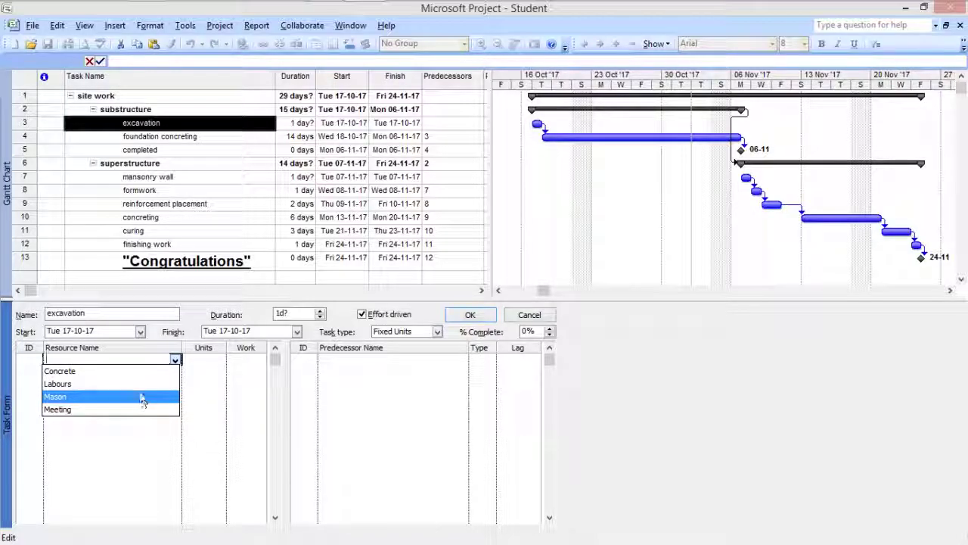
click(139, 384)
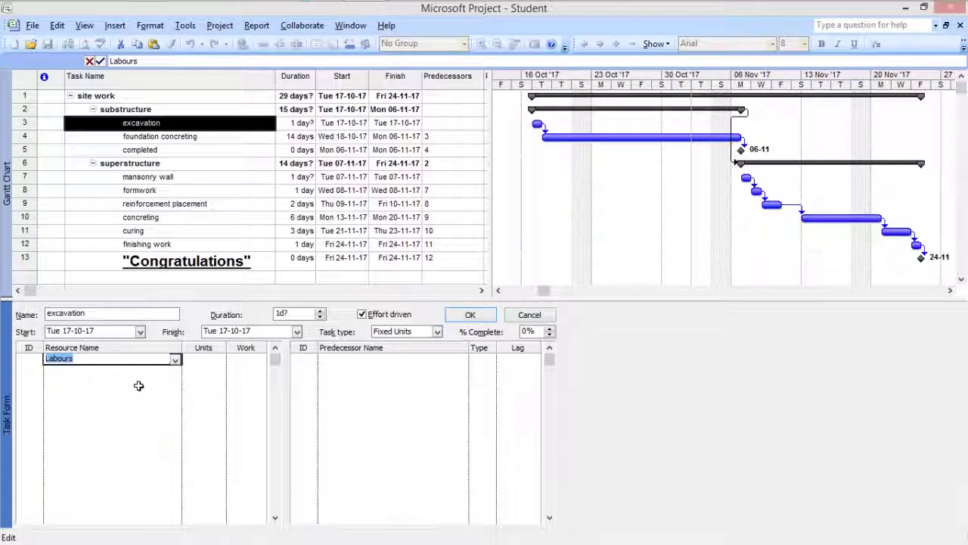
click(213, 360)
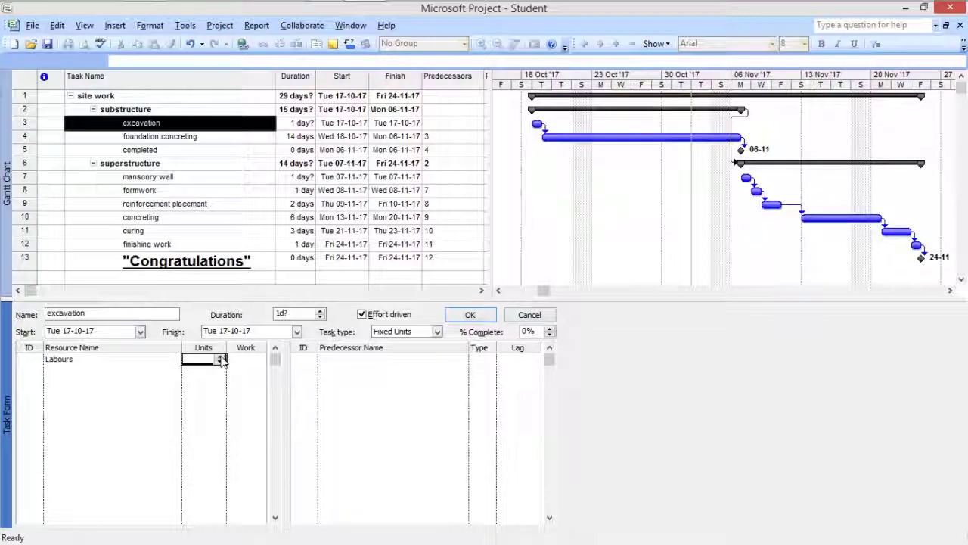
click(220, 359)
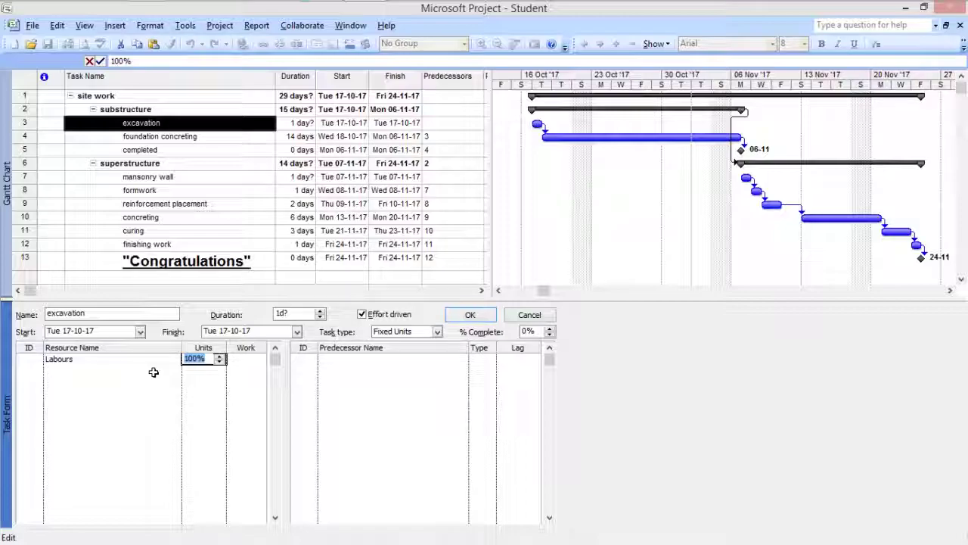
click(467, 316)
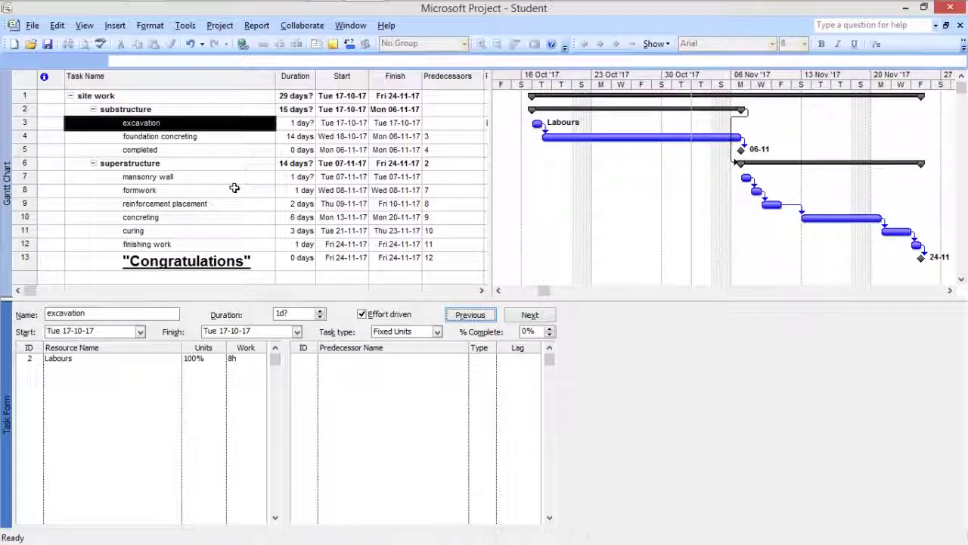
- Assign the Labours resource to the foundation concreting task at 200% units
click(201, 137)
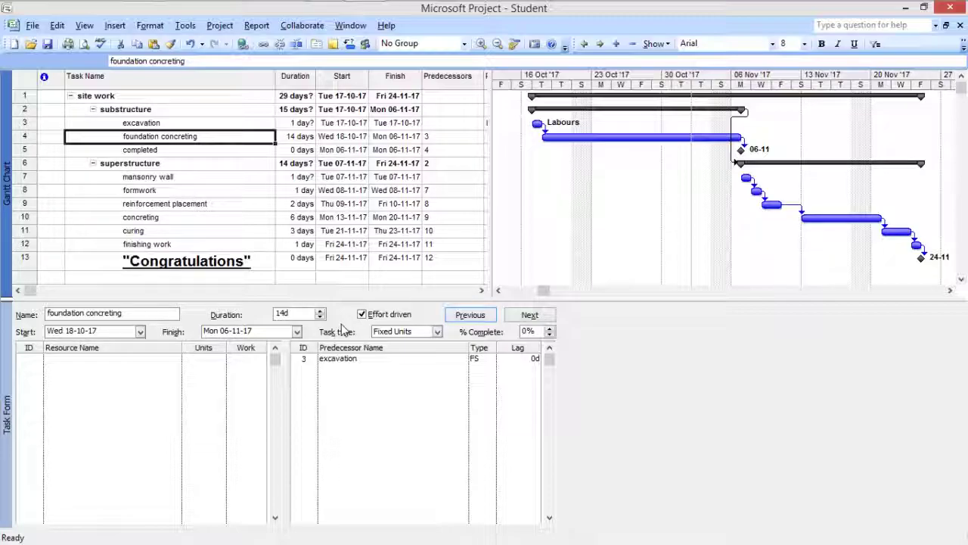
click(362, 314)
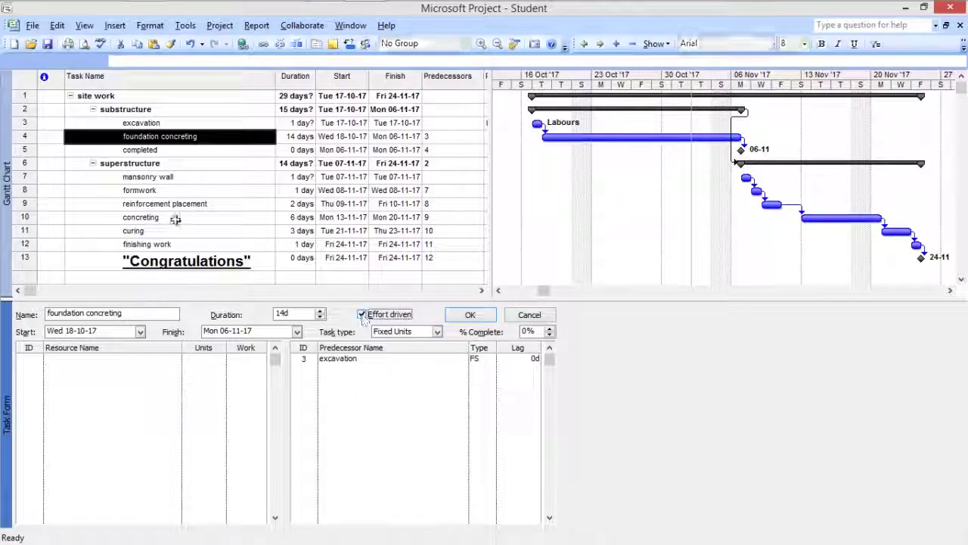
click(180, 137)
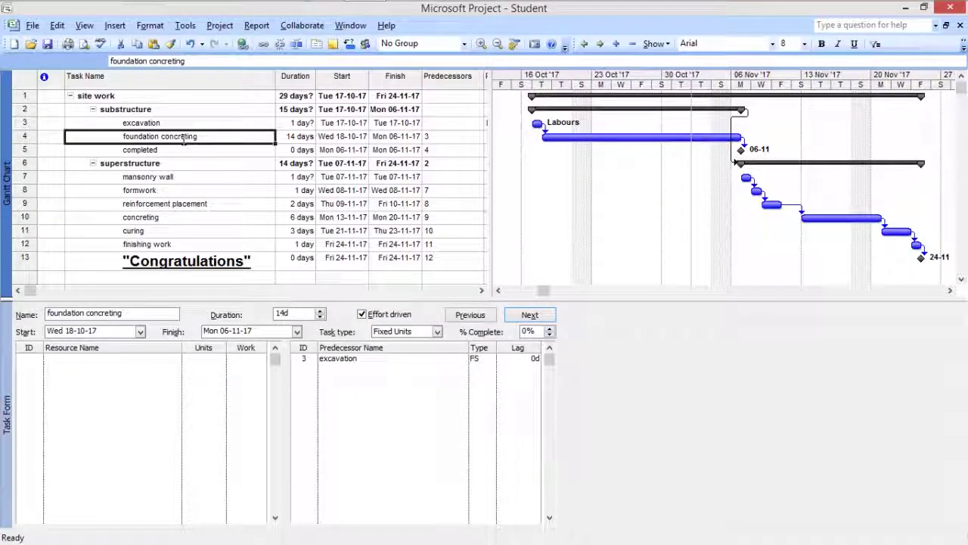
click(159, 359)
click(175, 360)
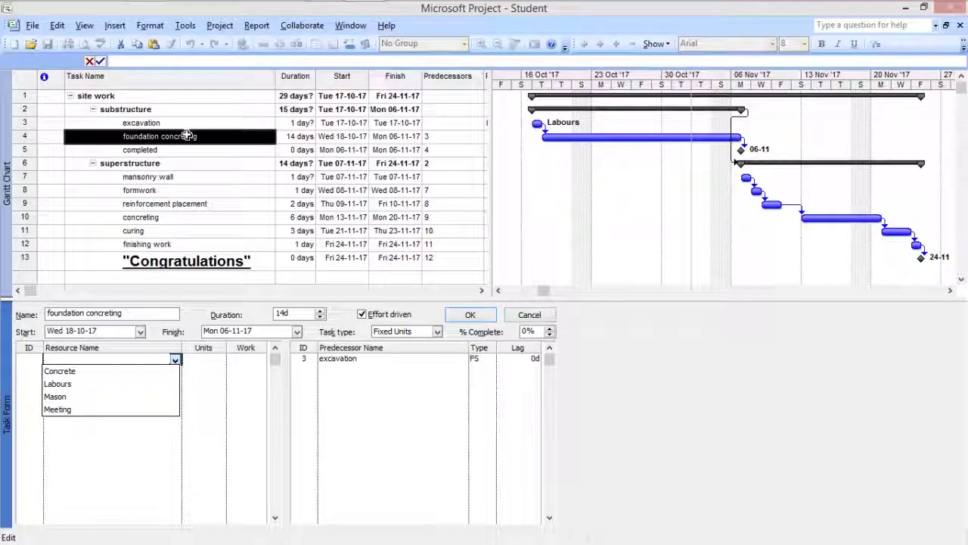
click(83, 383)
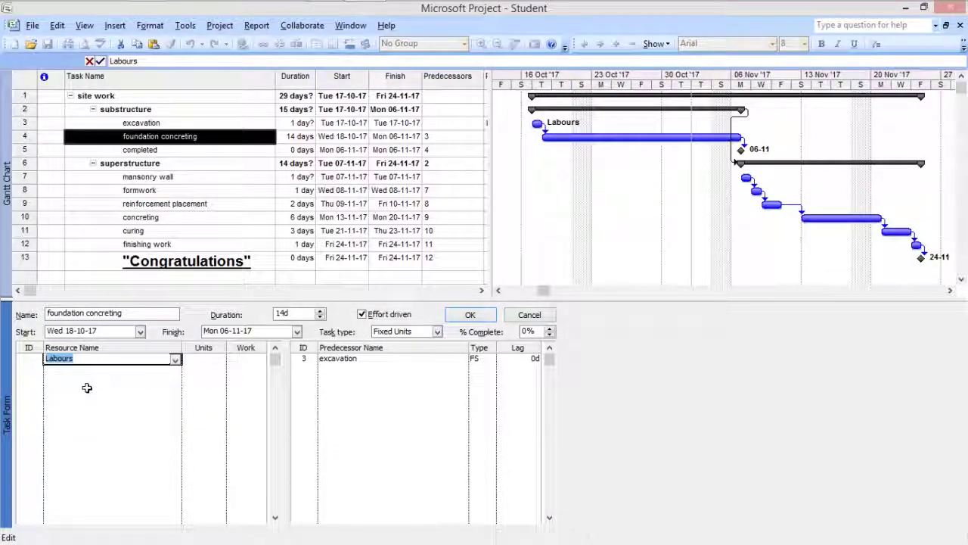
click(202, 360)
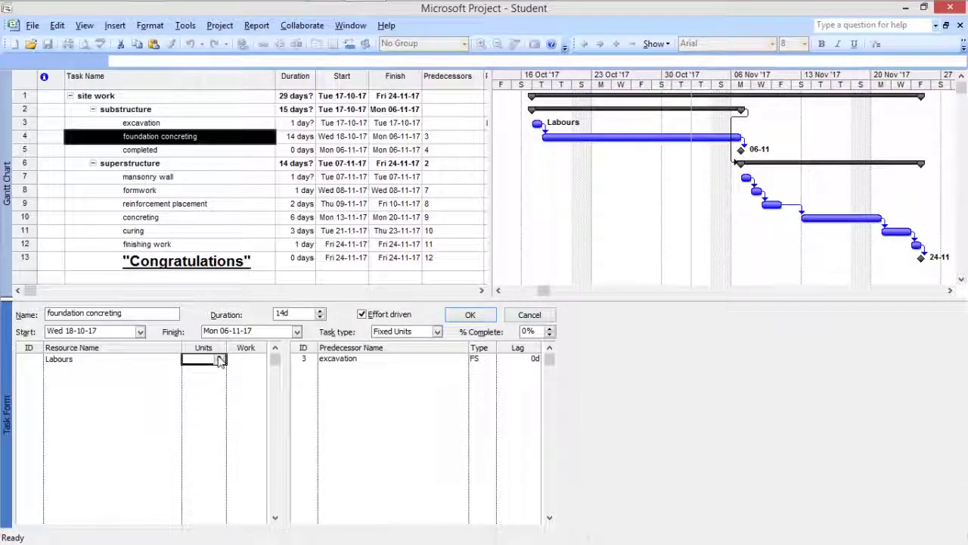
click(221, 360)
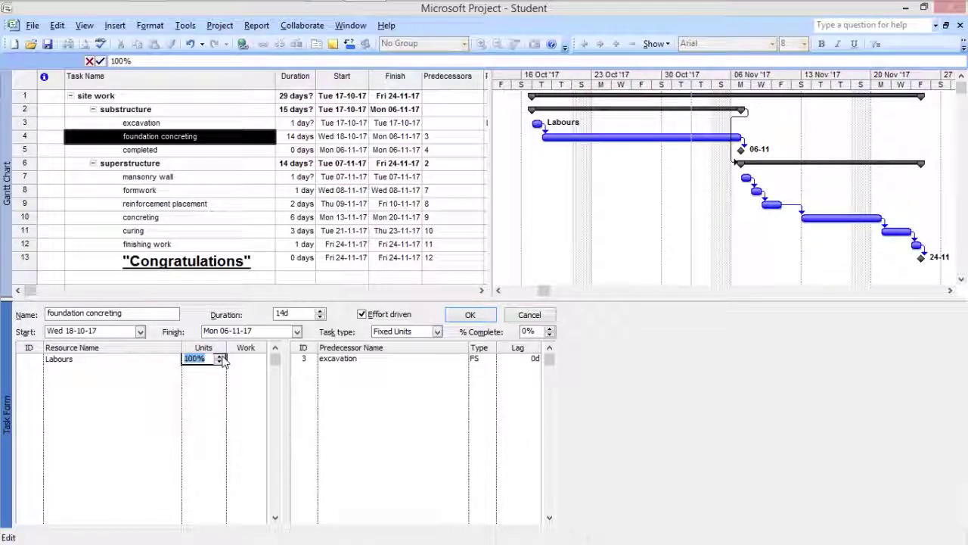
click(219, 356)
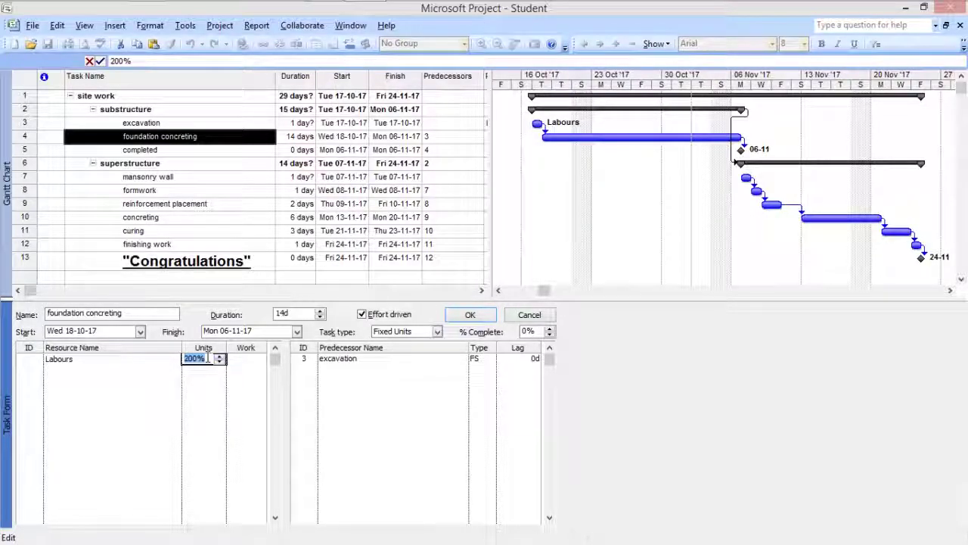
click(138, 372)
click(202, 358)
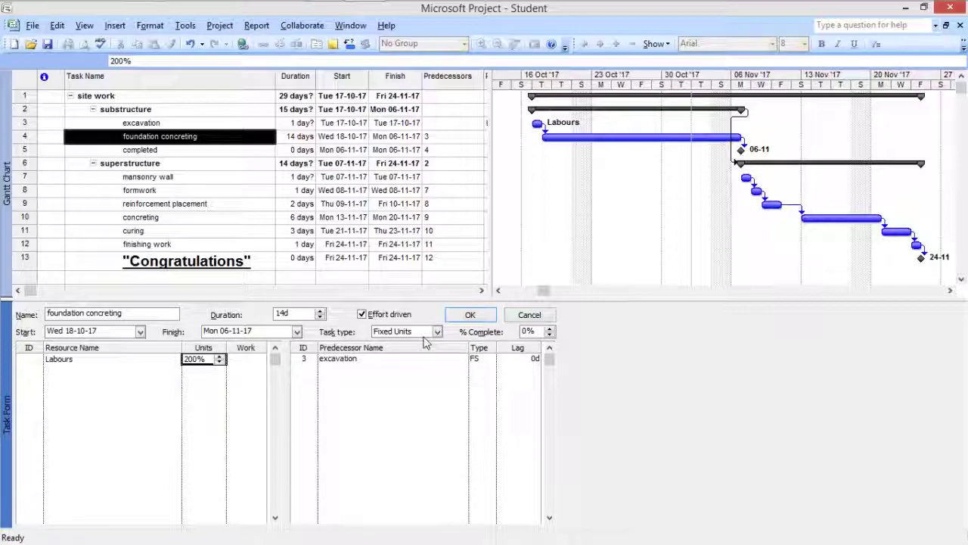
click(482, 319)
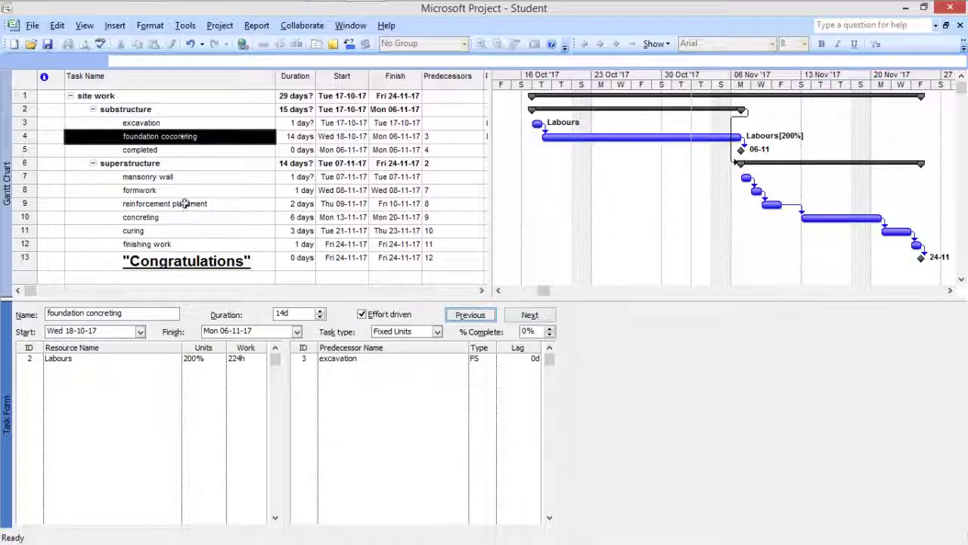
- Add the Concrete resource to the foundation concreting task with 60 units
click(146, 369)
click(175, 372)
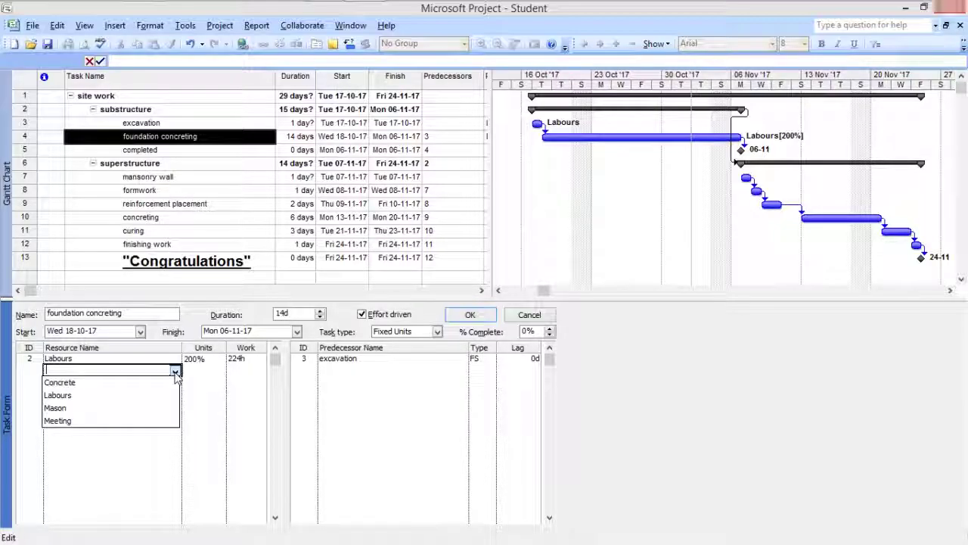
click(143, 382)
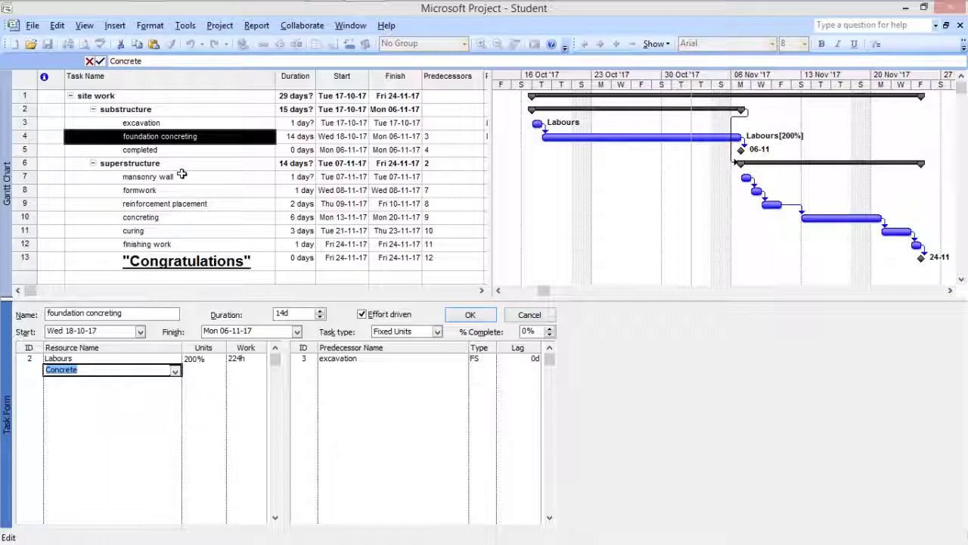
click(210, 370)
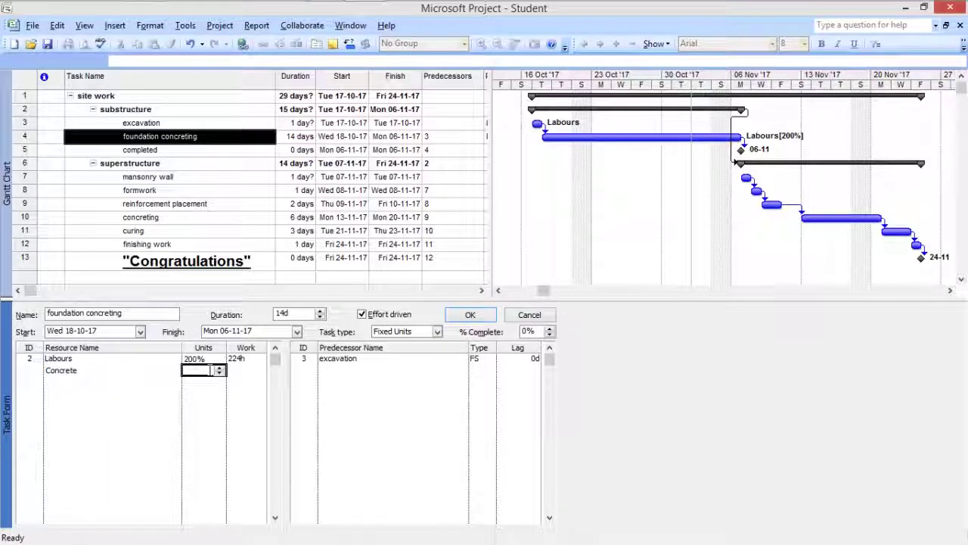
text(60)
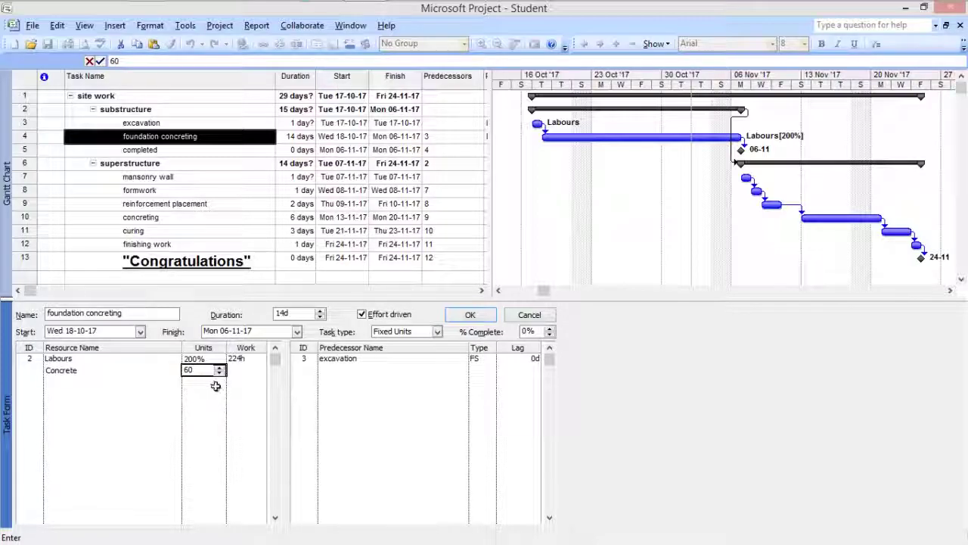
key(Return)
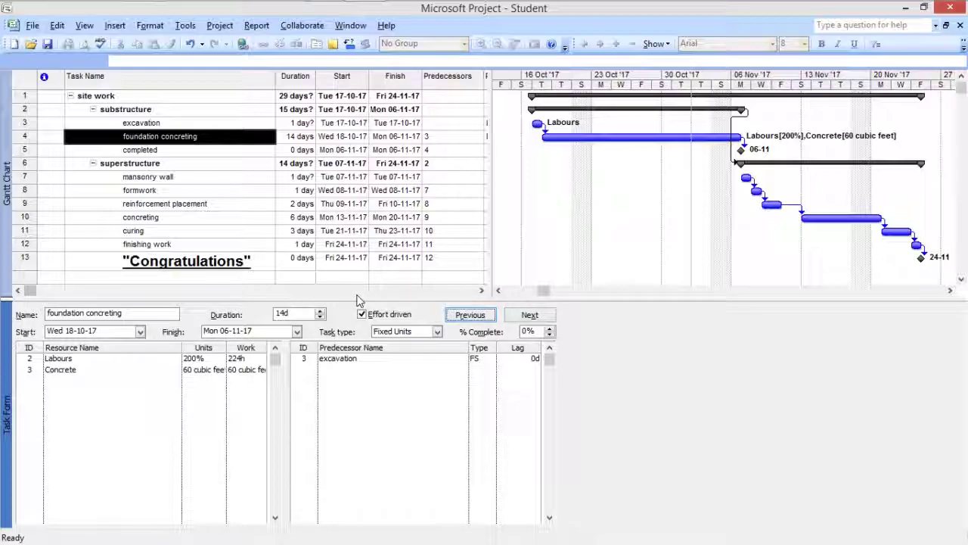
- Raise the Labours units on the foundation concreting task to 300% and apply the change
click(198, 360)
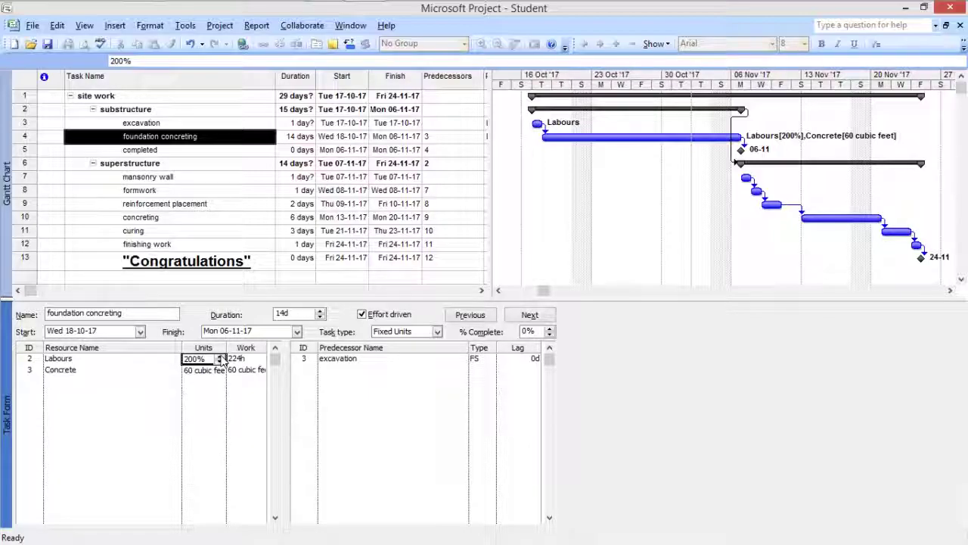
click(220, 358)
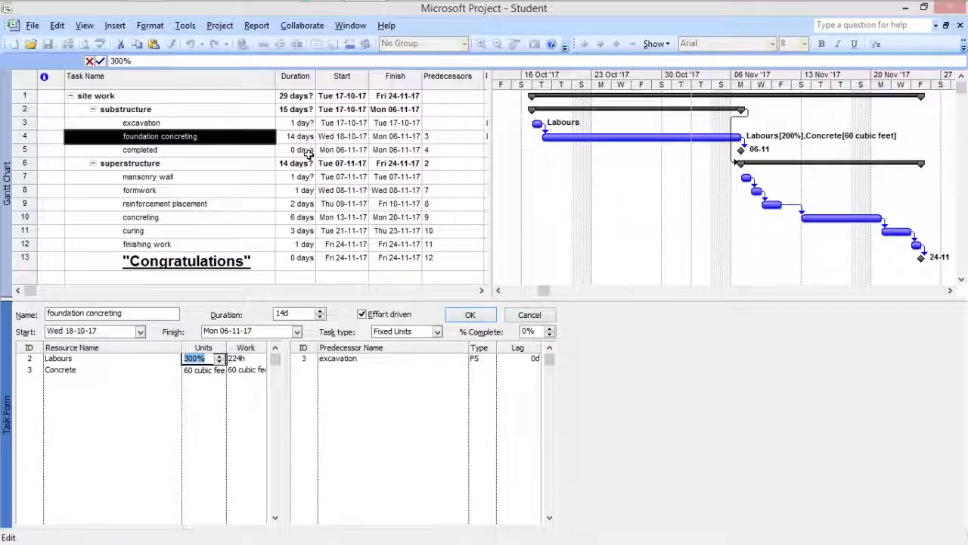
click(470, 314)
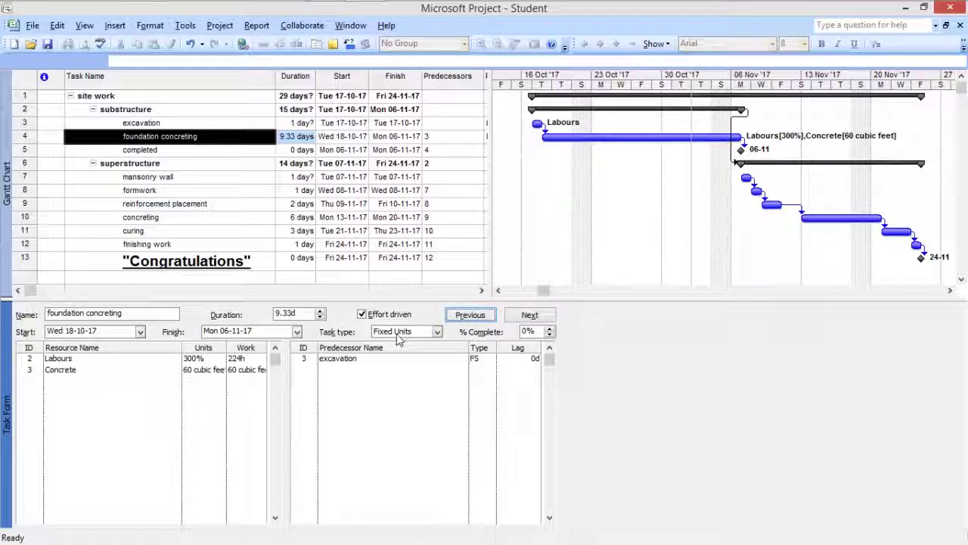
- Enter the Mason resource for the mansonry wall task at 100% units
click(168, 176)
click(174, 360)
click(173, 360)
click(175, 360)
click(151, 398)
click(217, 360)
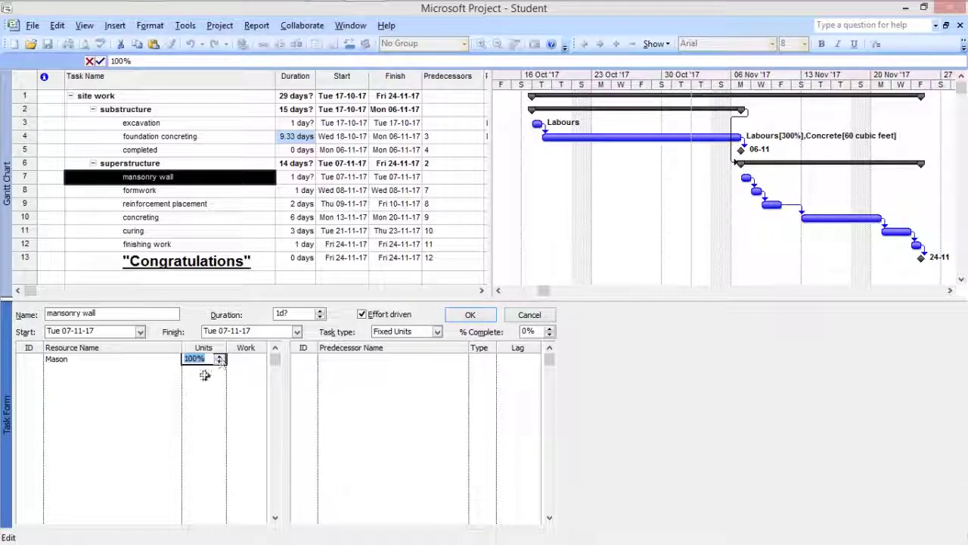
- Add the Labours resource at 100% units to the mansonry wall task and apply its resource assignments
click(152, 371)
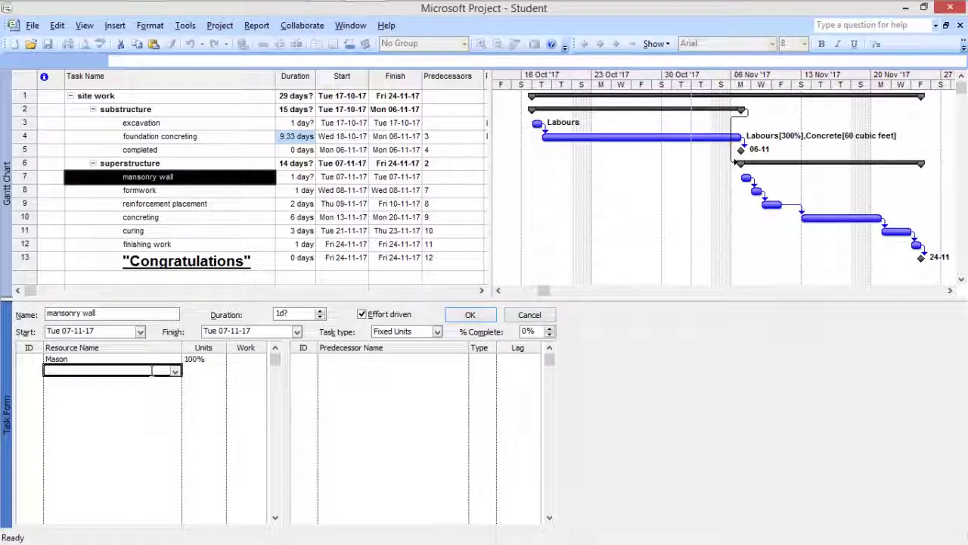
click(174, 371)
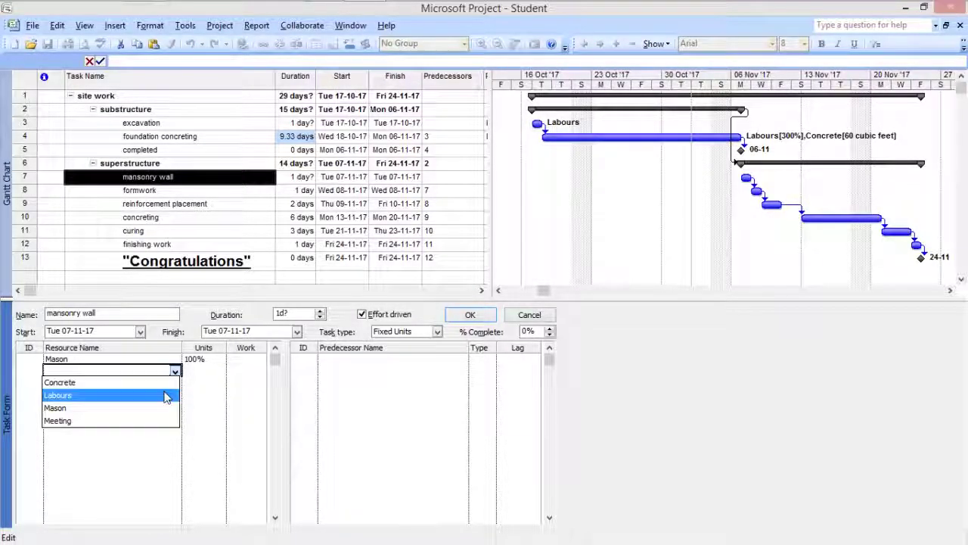
click(166, 395)
click(217, 370)
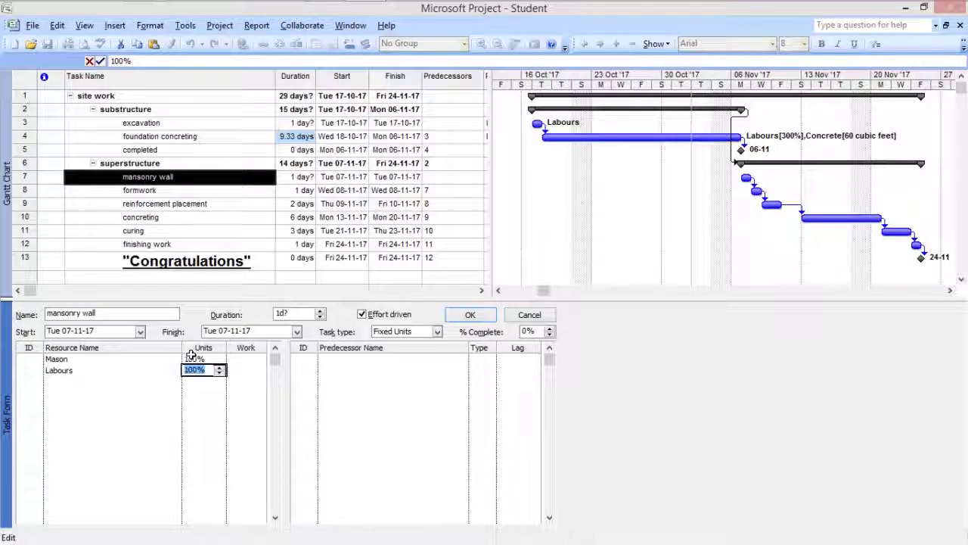
click(470, 315)
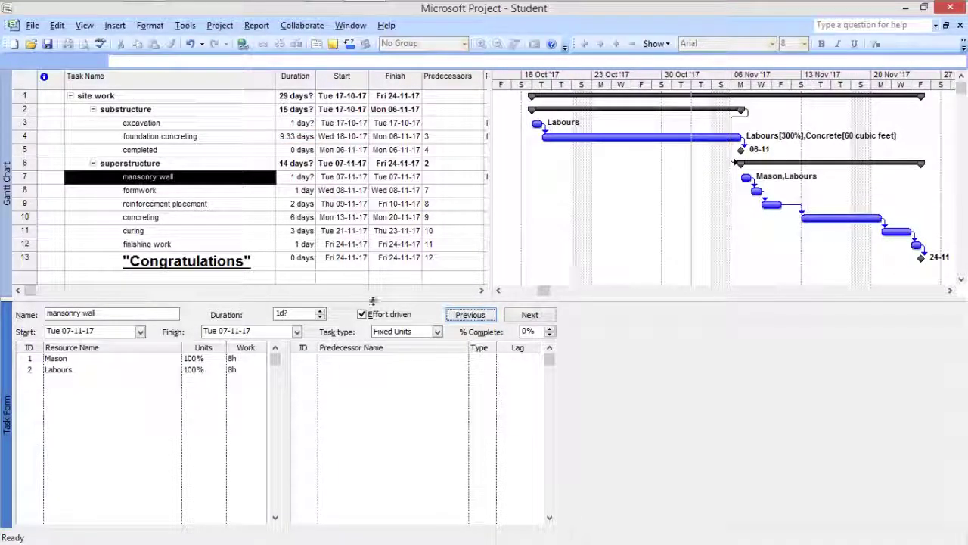
- Select the concreting task under superstructure for resource assignment
click(241, 203)
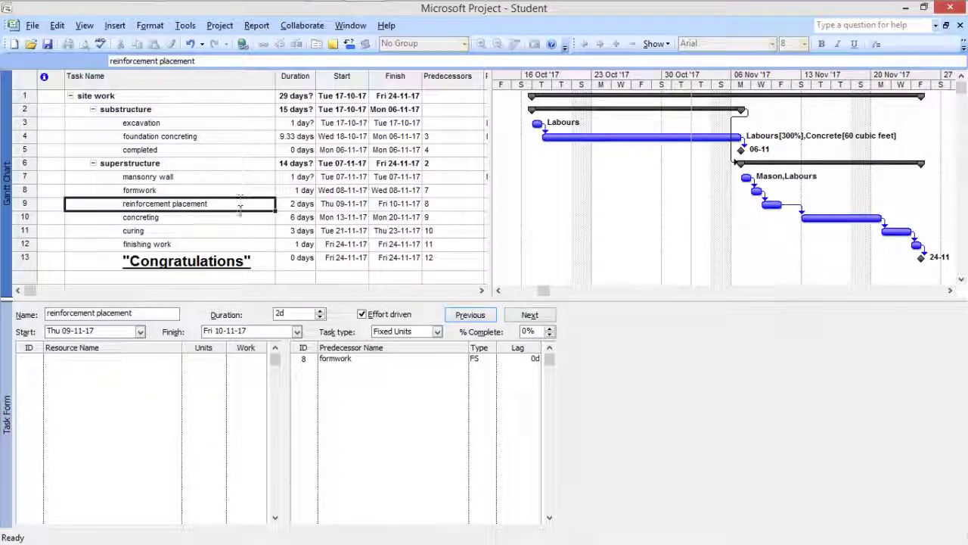
click(239, 217)
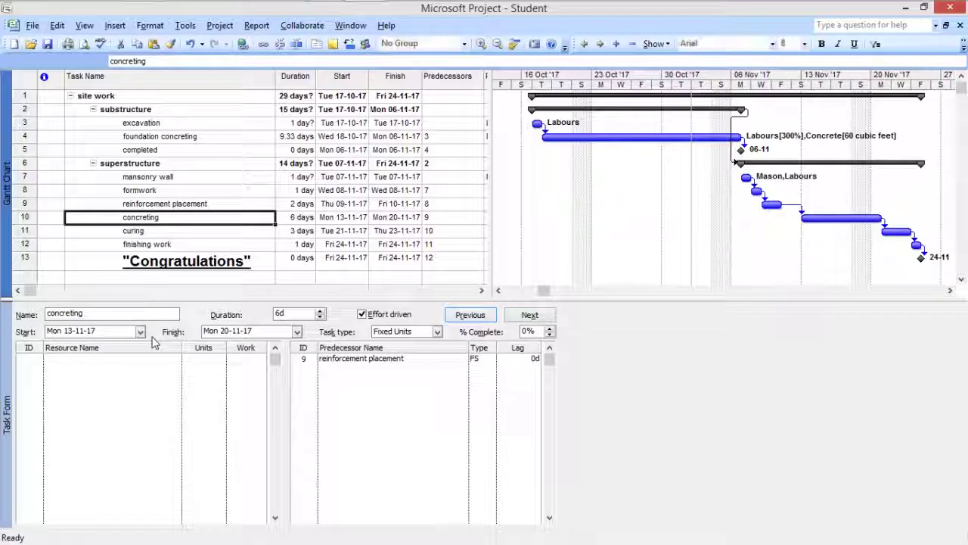